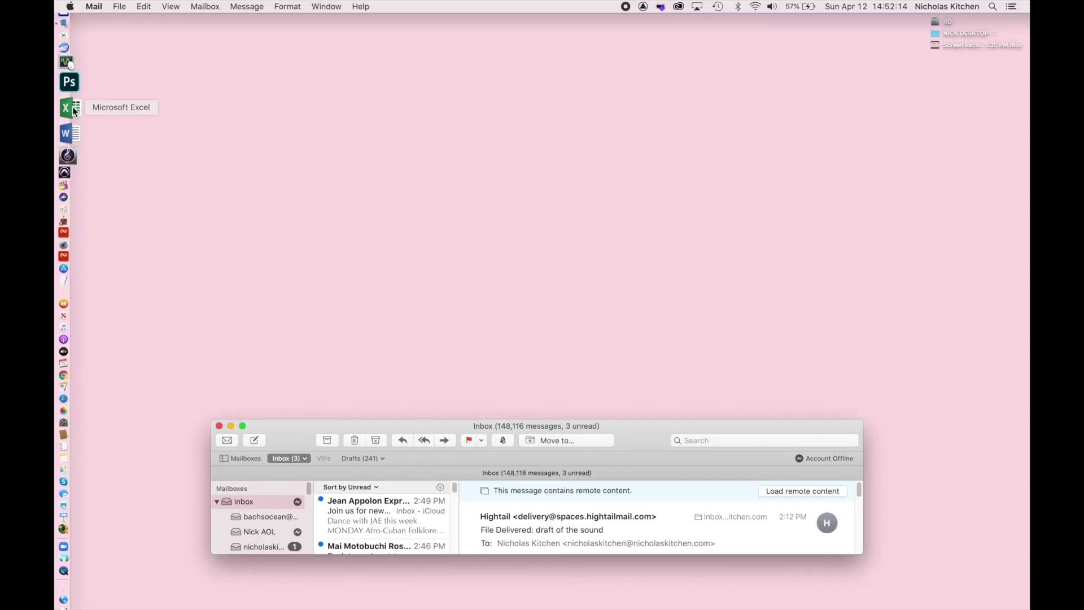
- In System Preferences' Sound pane, choose the Yeti Stereo Microphone as the input device
click(71, 6)
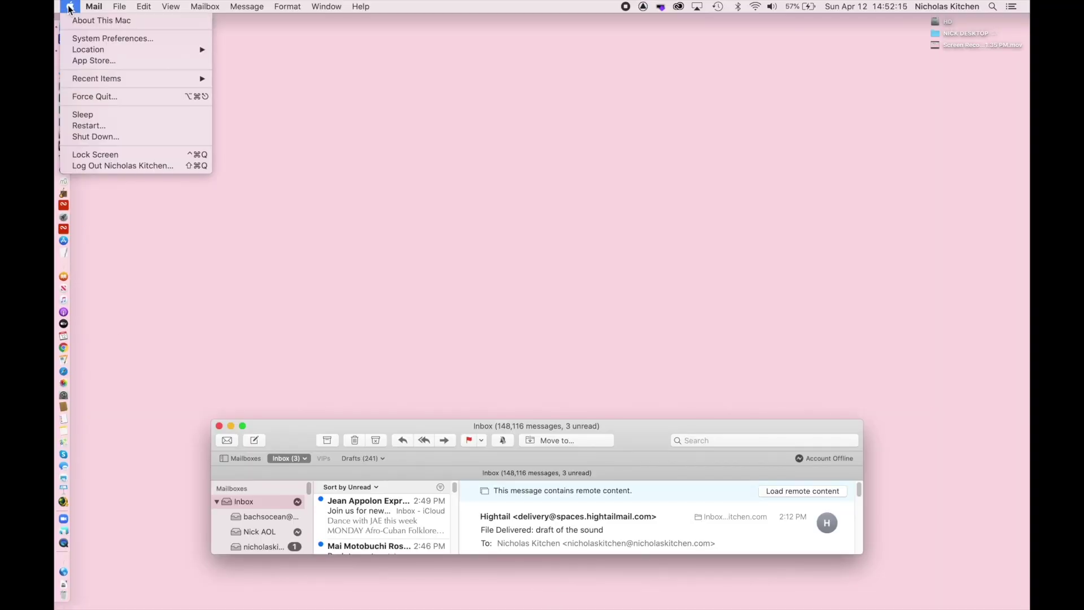
click(78, 39)
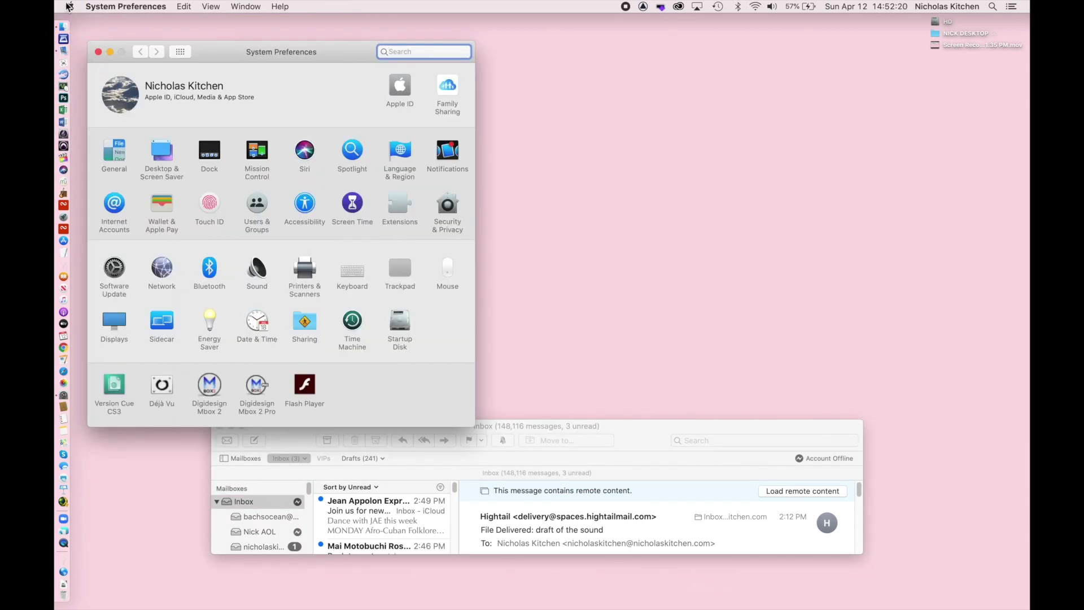
click(257, 274)
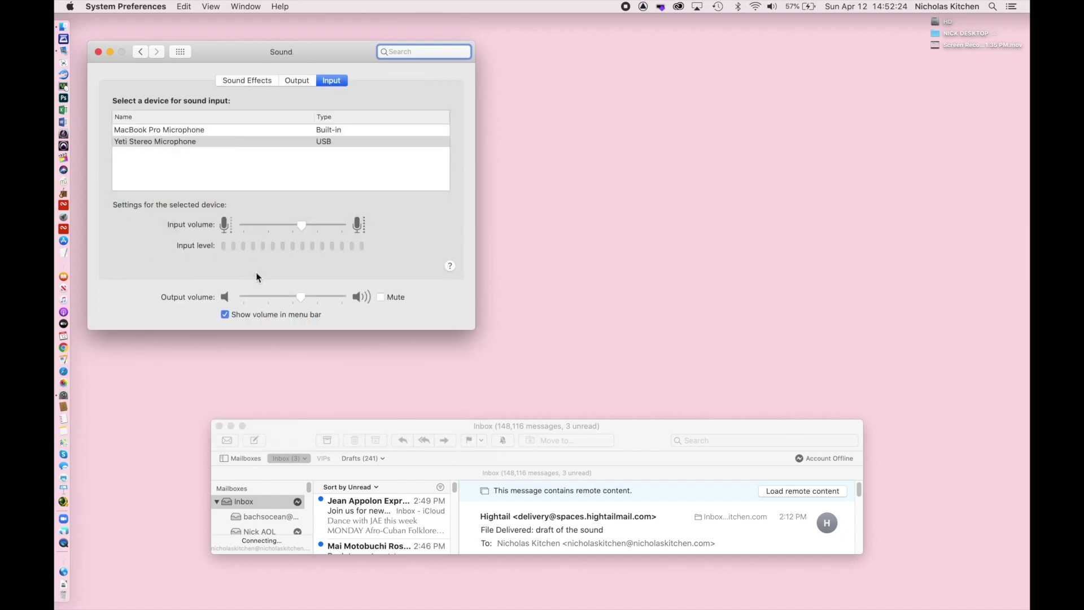
click(169, 143)
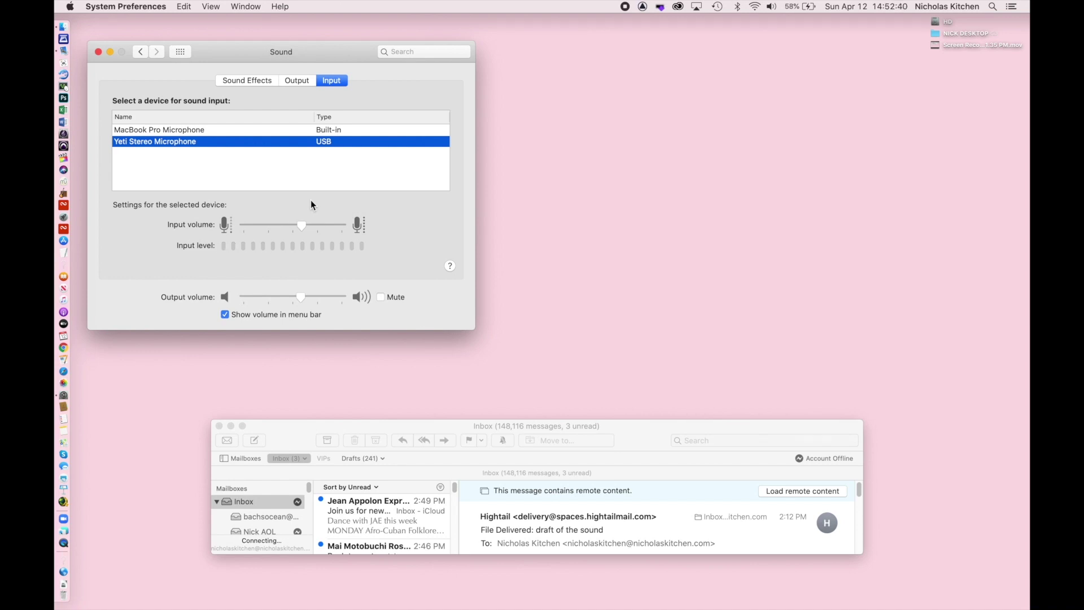
click(298, 83)
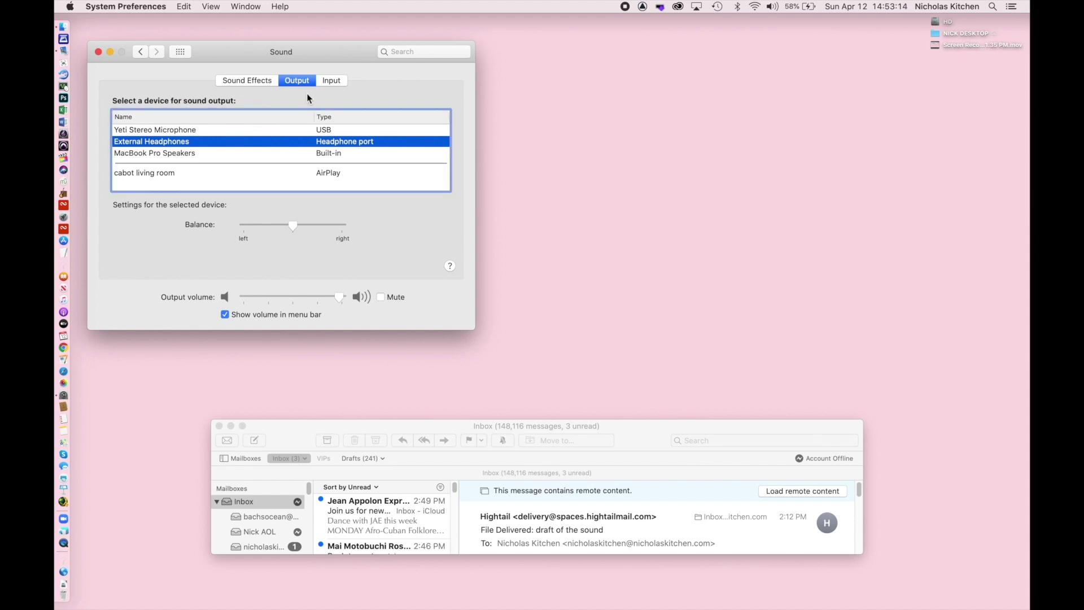
click(335, 83)
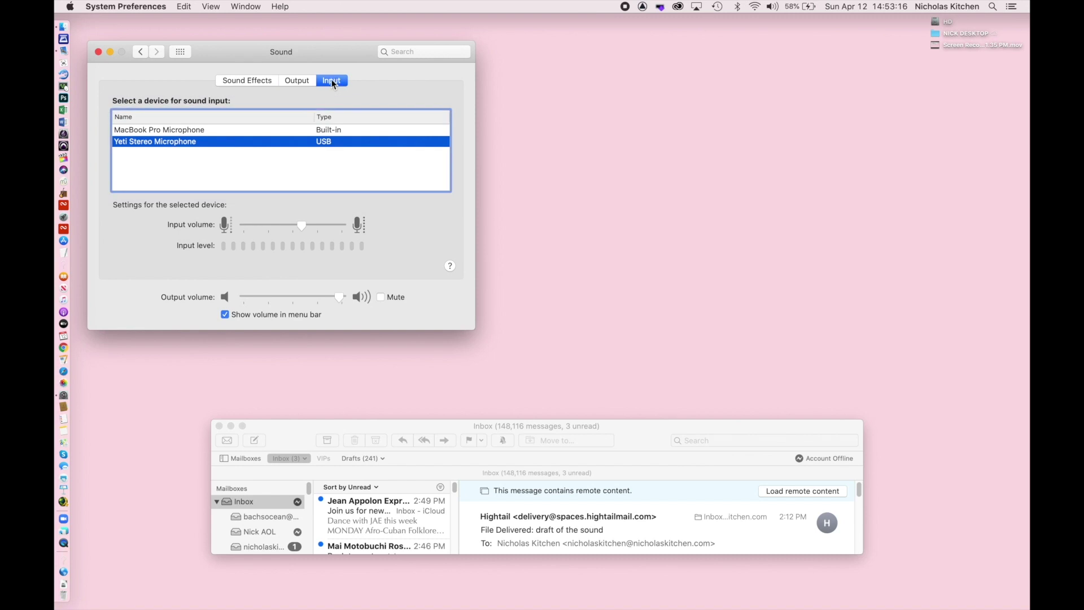
- Confirm that sound output is set to External Headphones
click(301, 81)
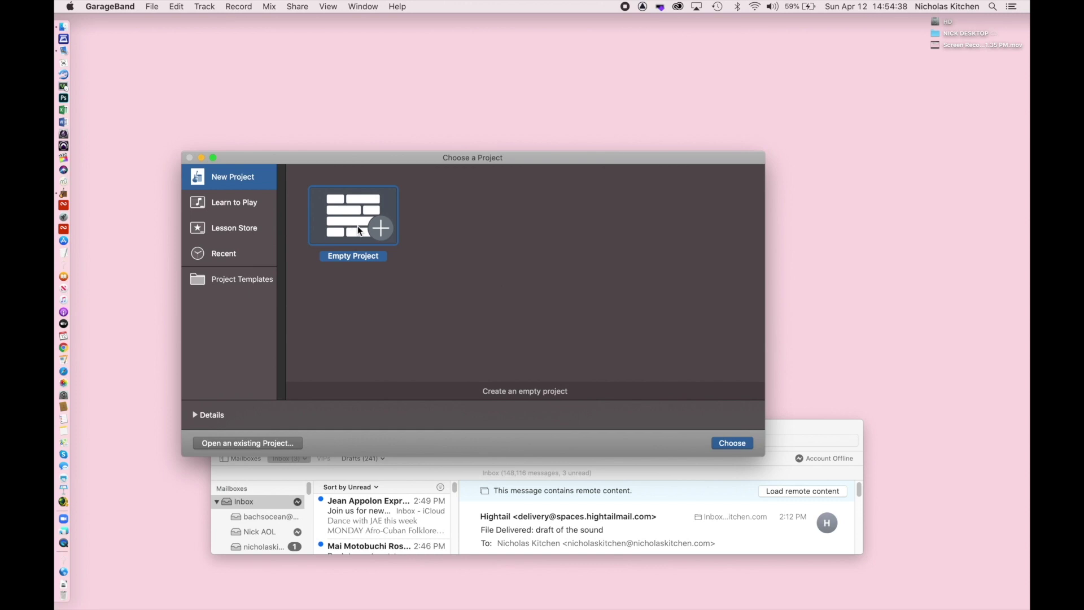
- Start an empty project, choose the microphone Audio track type and view its input choices
click(732, 444)
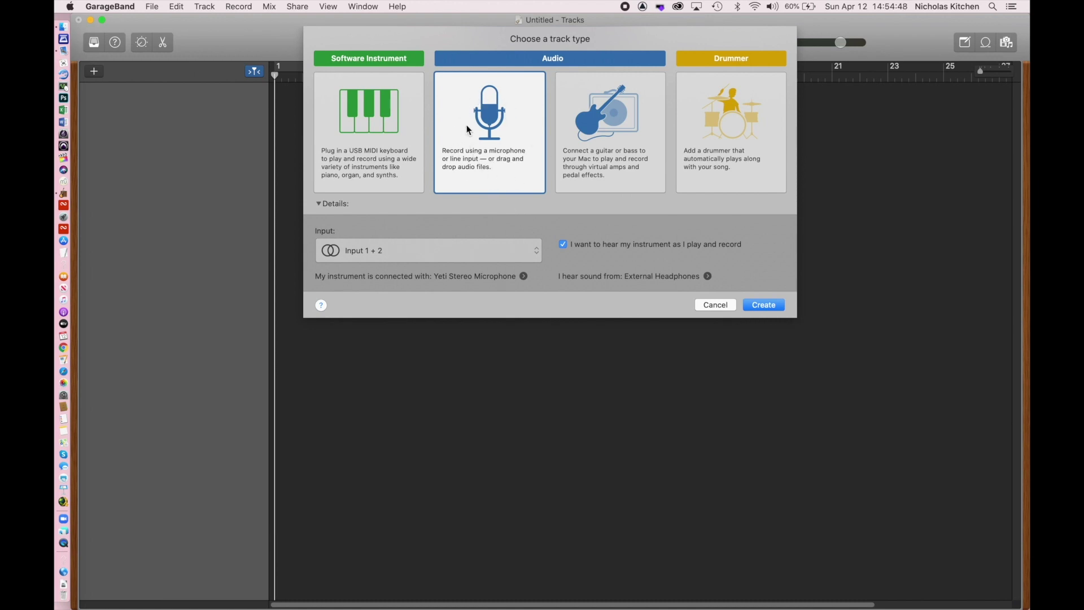
click(610, 147)
click(716, 137)
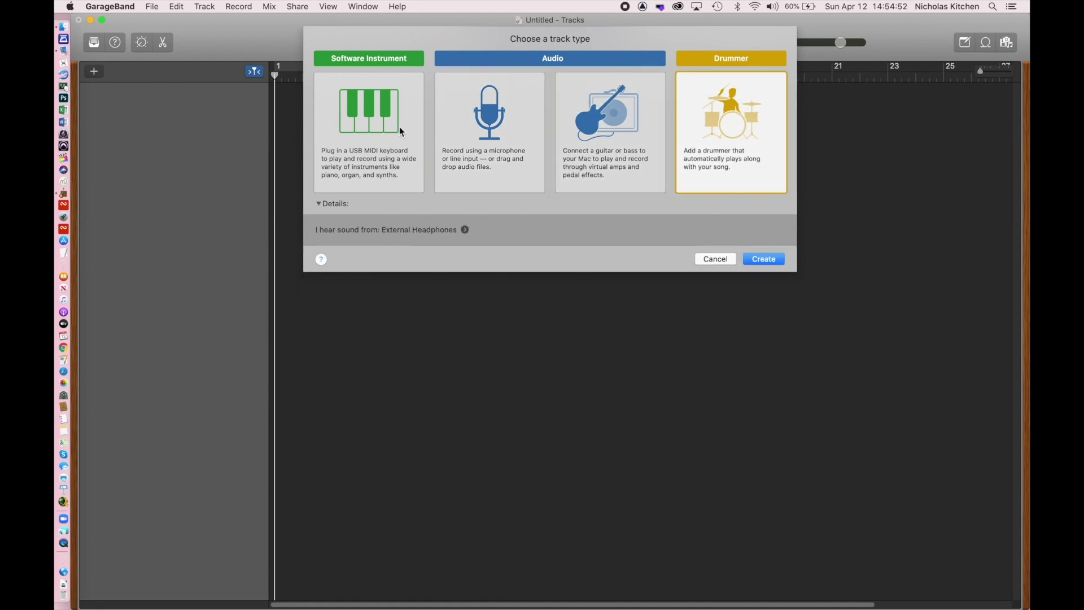
click(402, 132)
click(486, 139)
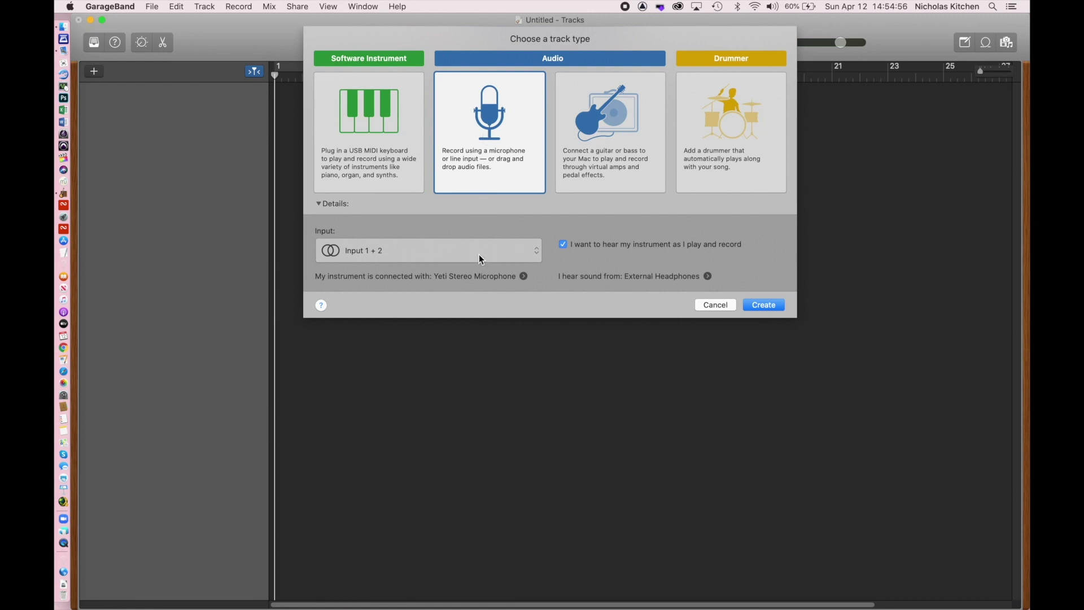
click(538, 253)
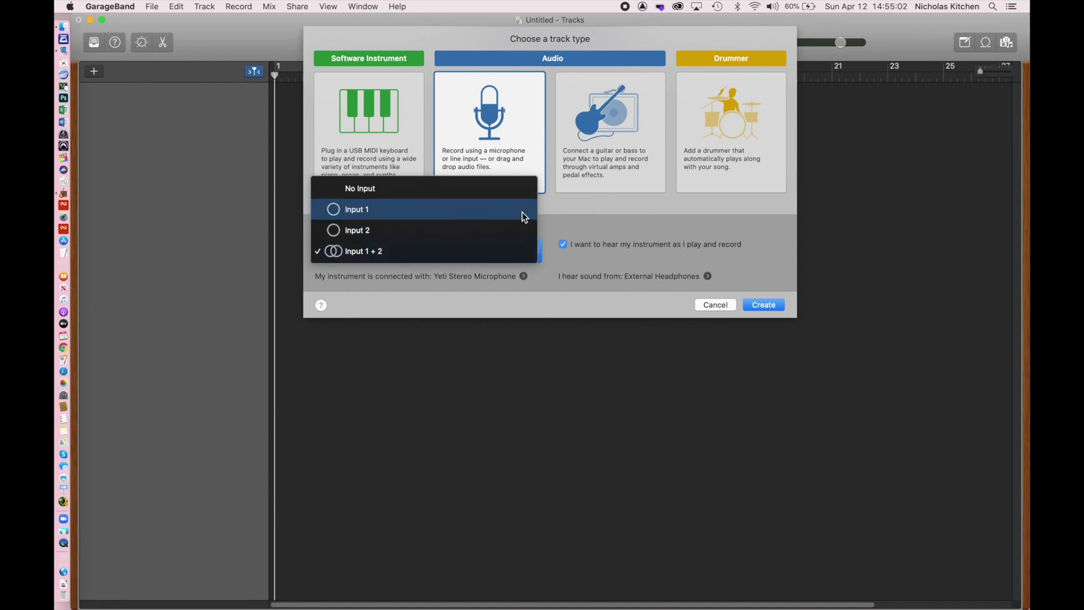
- Keep Input 1 + 2 and create the Audio 1 track
click(511, 246)
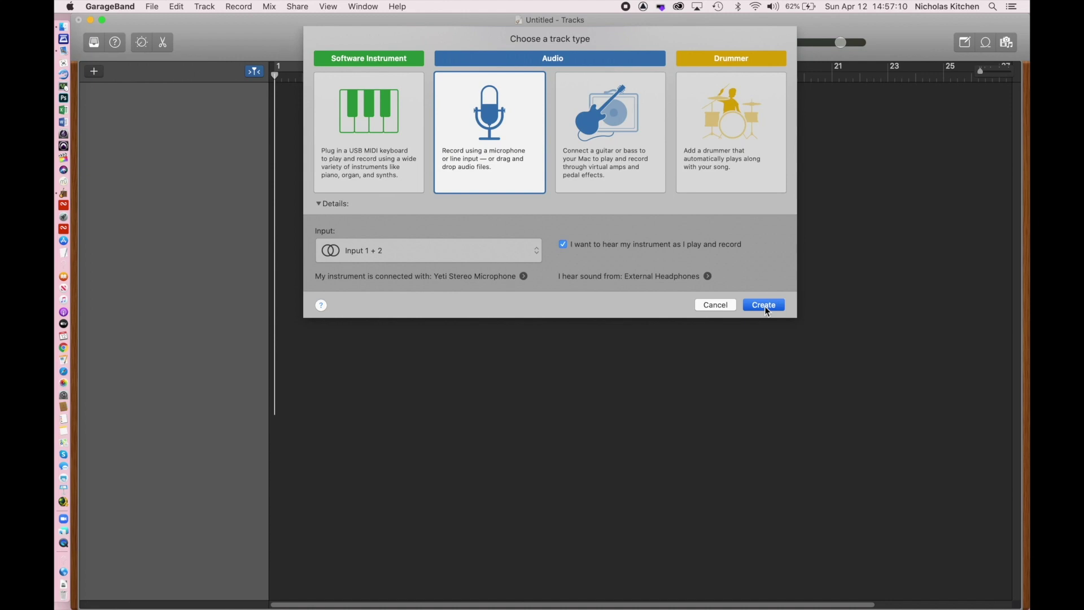
click(765, 306)
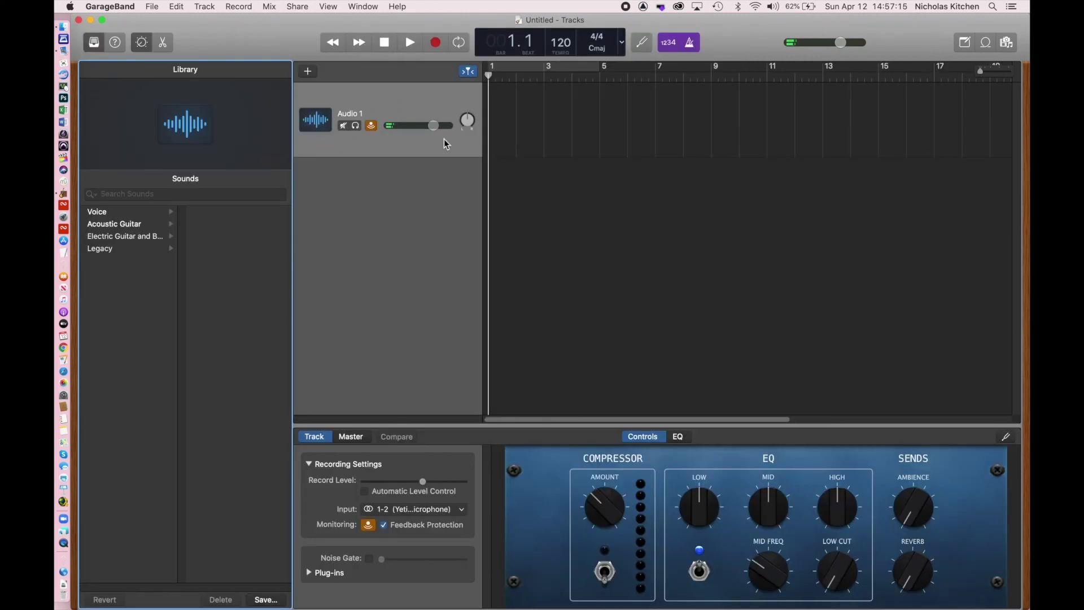
- Add two more audio tracks to the project
click(205, 7)
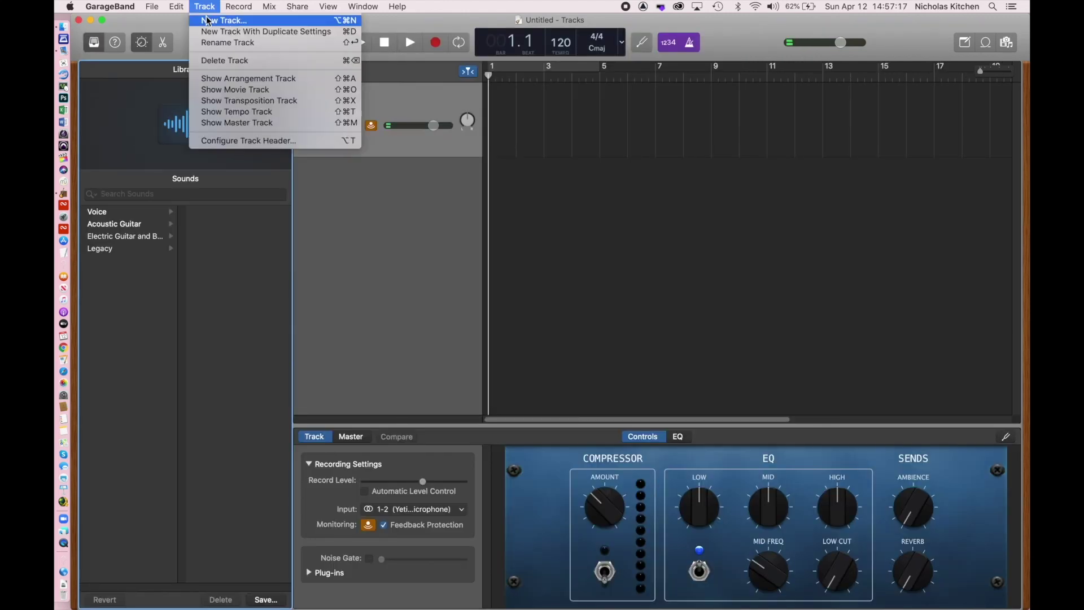
click(209, 22)
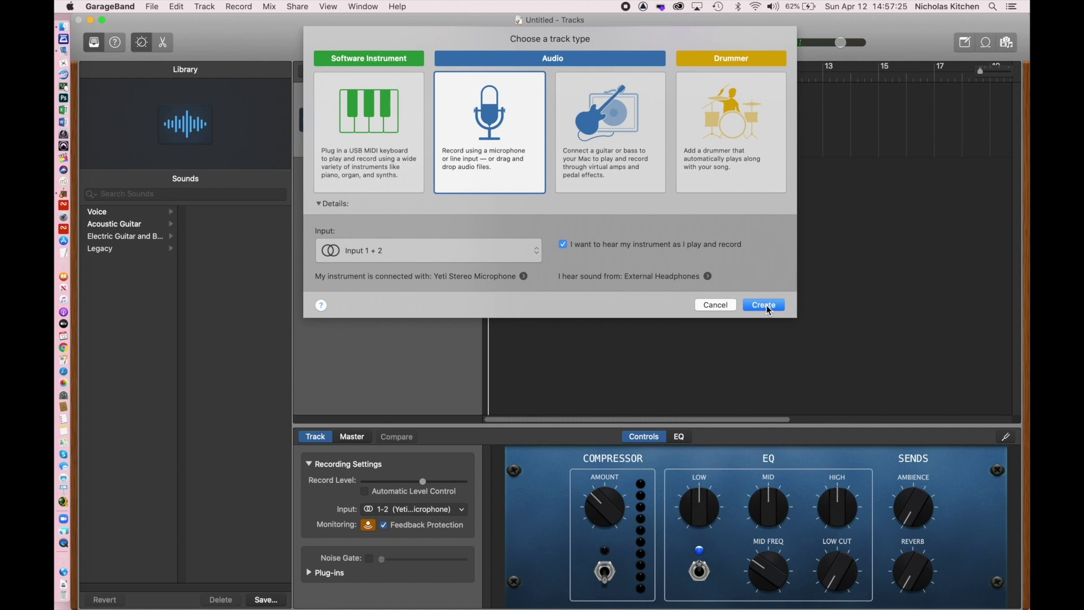
click(765, 306)
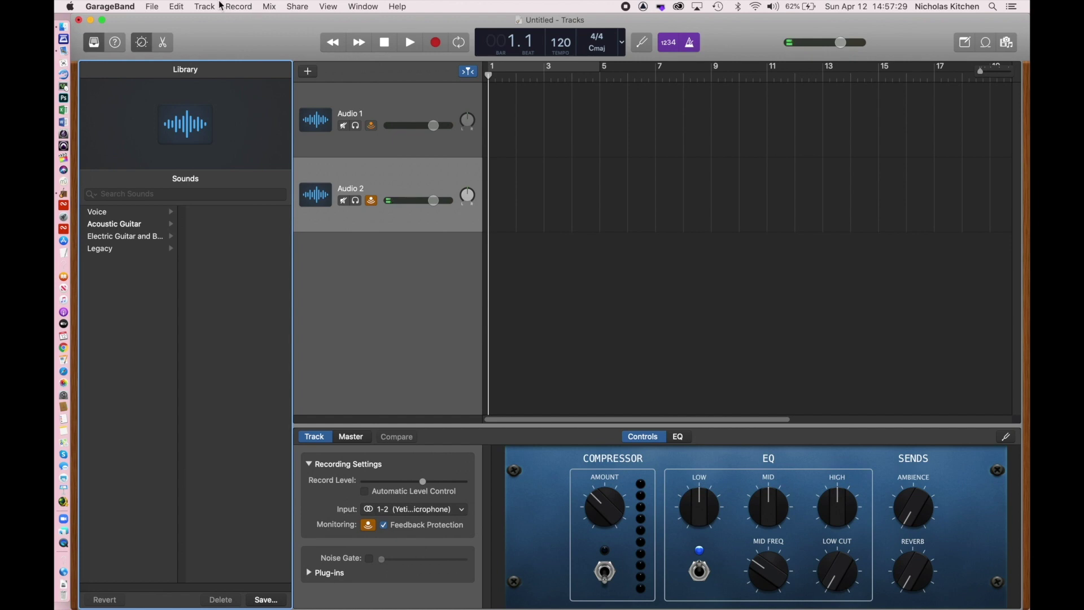
click(205, 8)
click(208, 21)
click(764, 305)
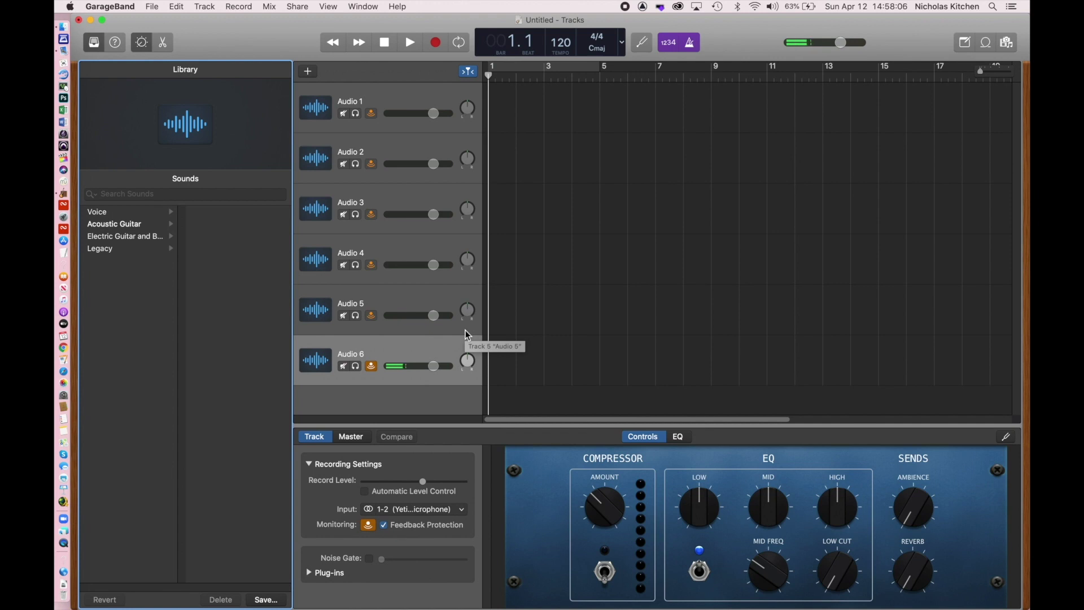
- Rename the first two tracks Violin 1 A and Violin 1 B
double_click(356, 106)
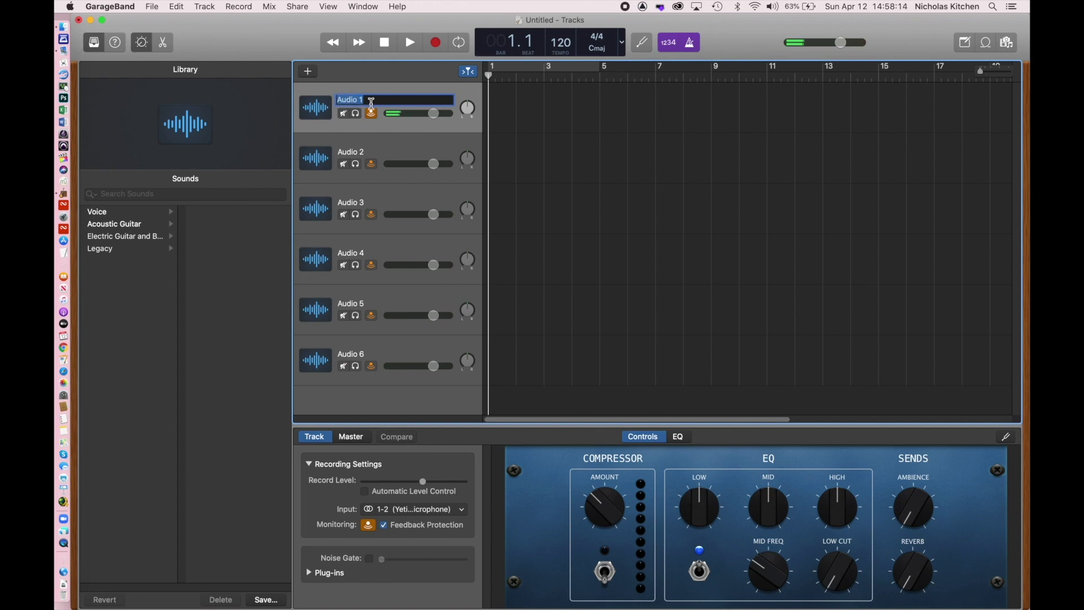
text(Violi)
text(n 1 A)
click(377, 145)
double_click(356, 149)
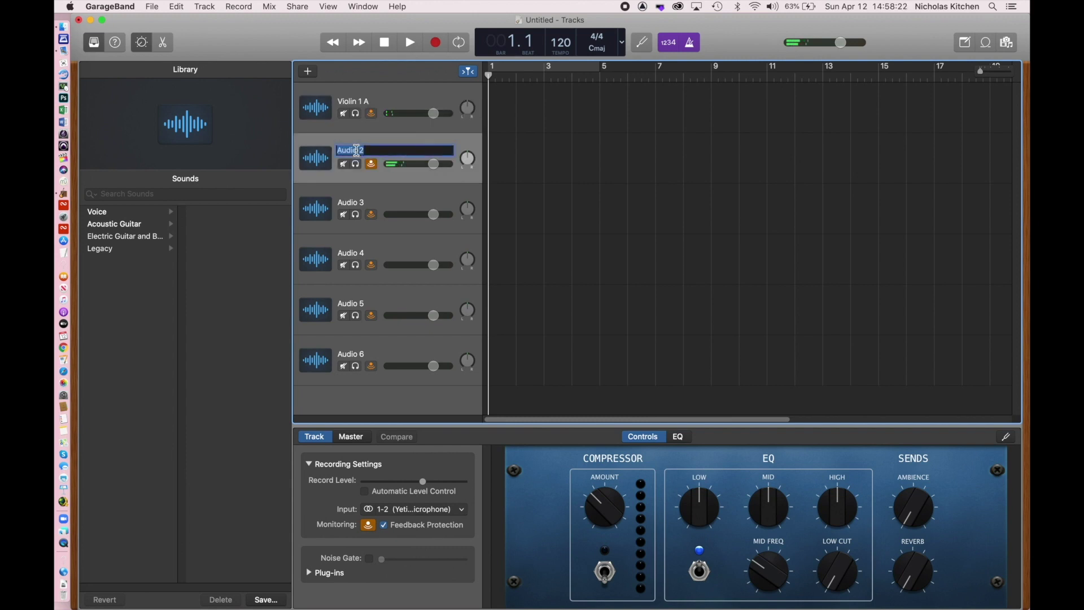
text(Violin 1 B)
- Name the third and fourth tracks Violin 2 A and Violin 2 B, fixing the 'Violins' typo
double_click(355, 202)
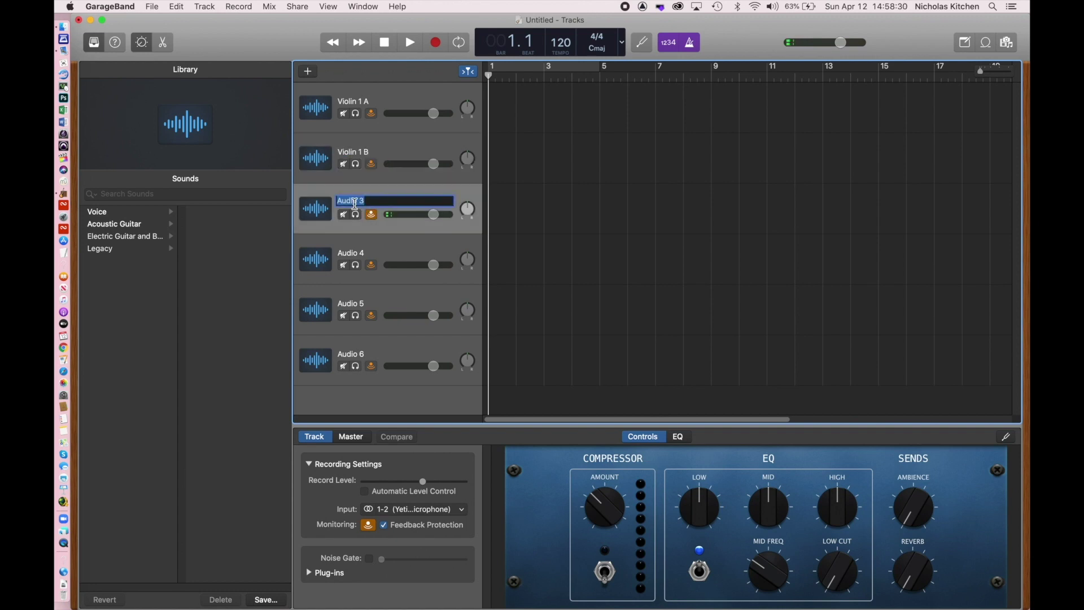
text(Violins 2 A)
click(356, 259)
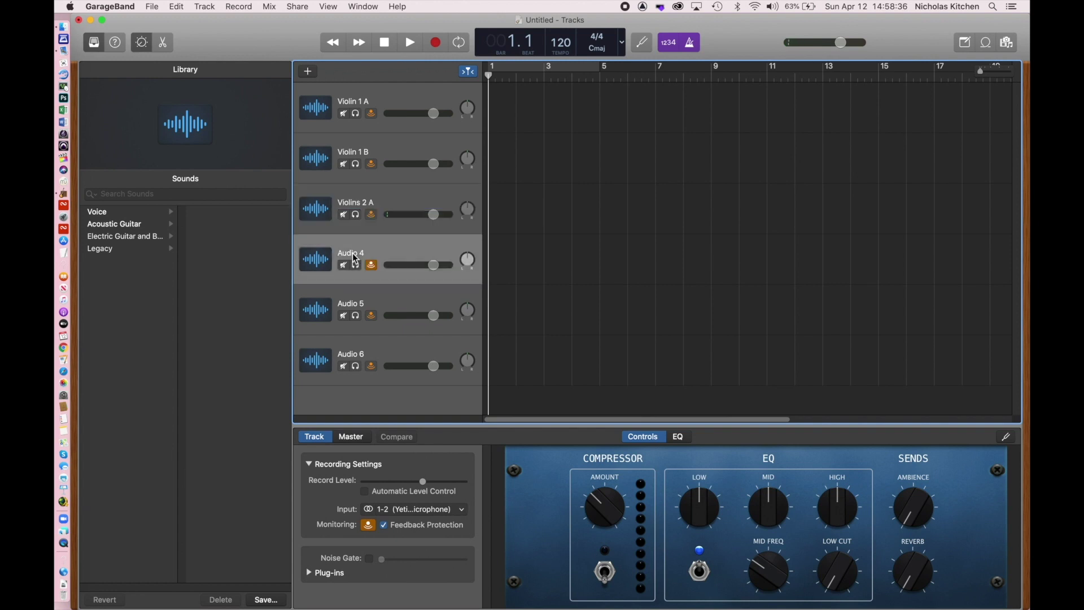
click(353, 254)
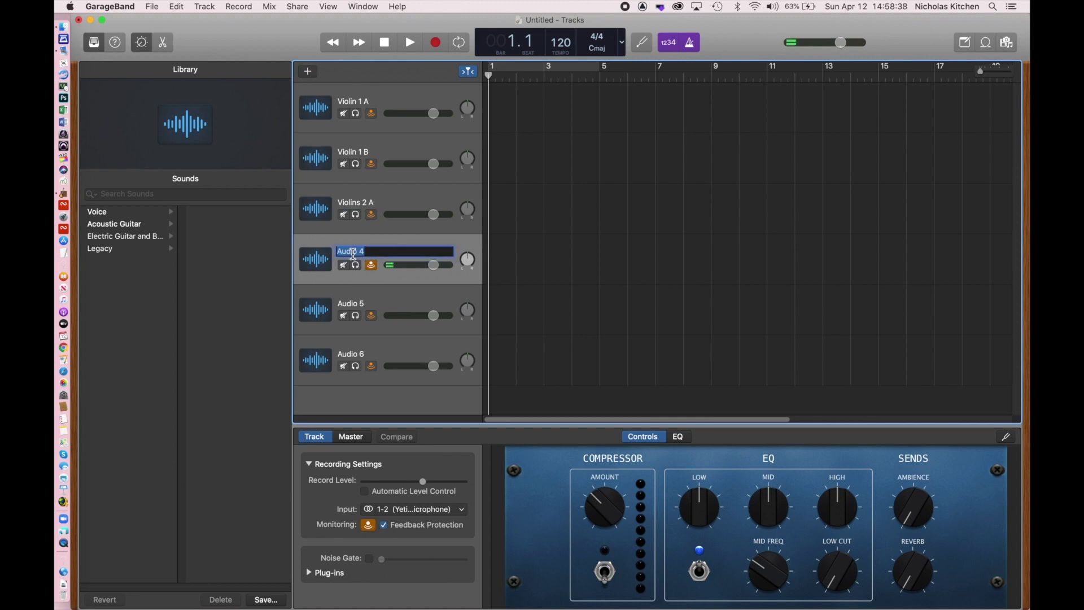
text(Violin 2 B)
click(350, 204)
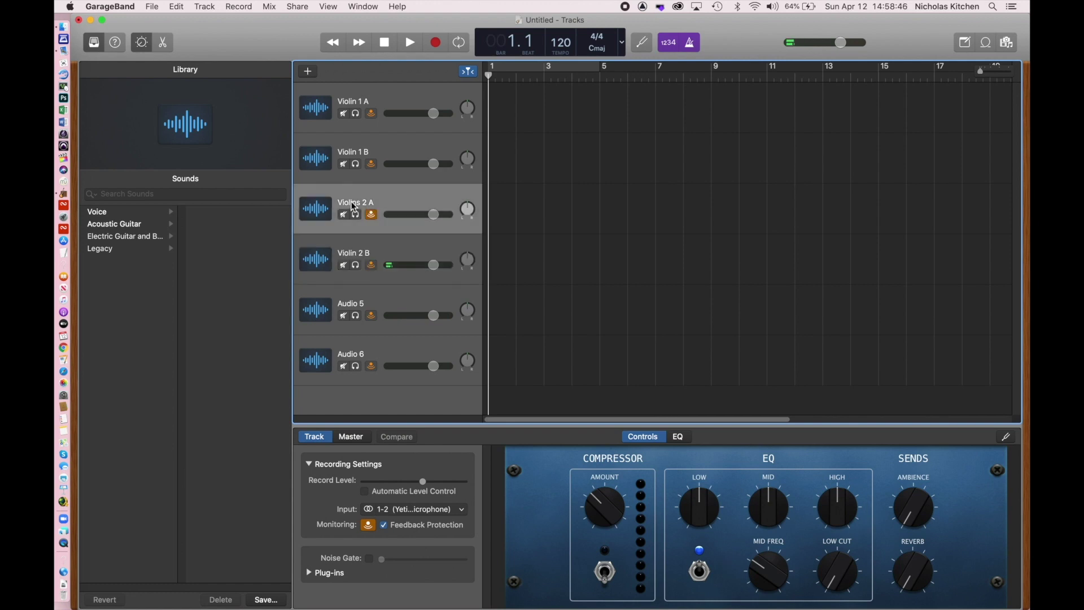
double_click(350, 202)
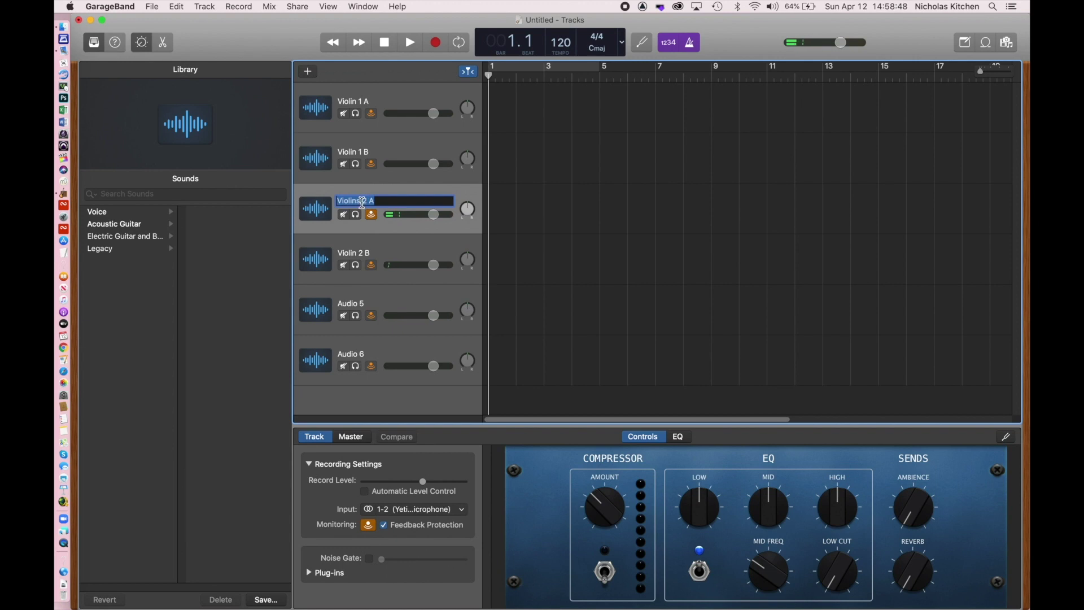
click(362, 202)
key(BackSpace)
- Name the fifth and sixth tracks Viola A and Viola B
double_click(352, 305)
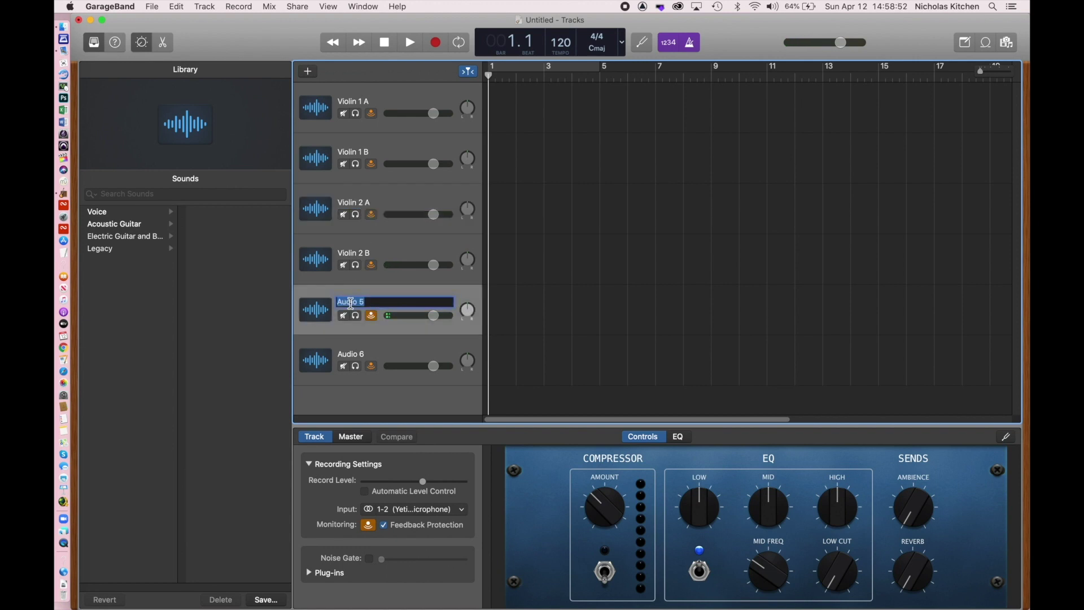
text(Viola A)
double_click(354, 354)
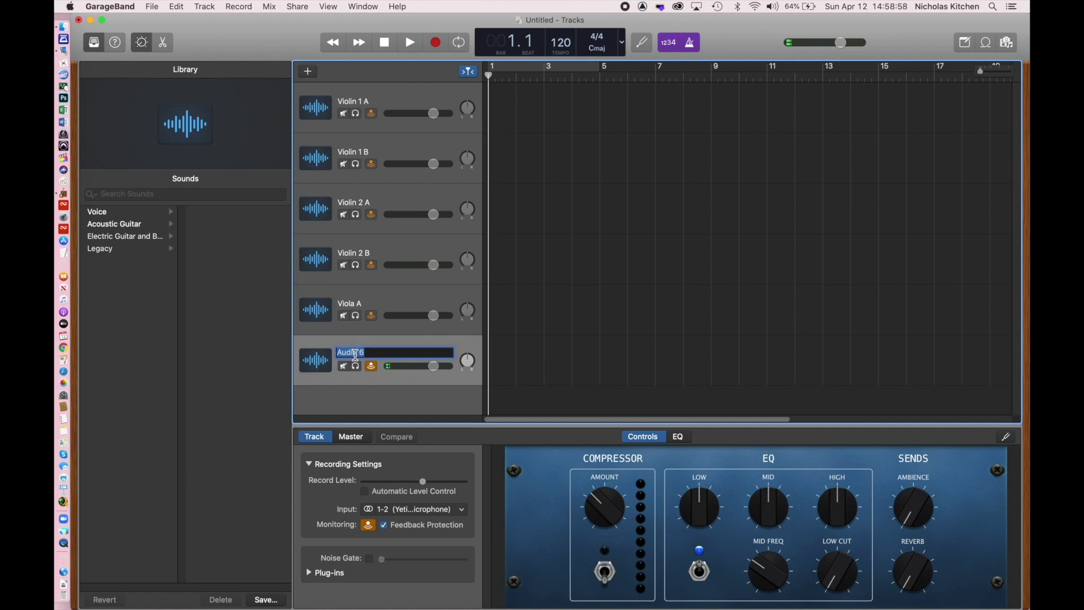
text(Viola B)
- Commit the Viola B name, disable Feedback Protection, and select each track up to Violin 1 A
key(Return)
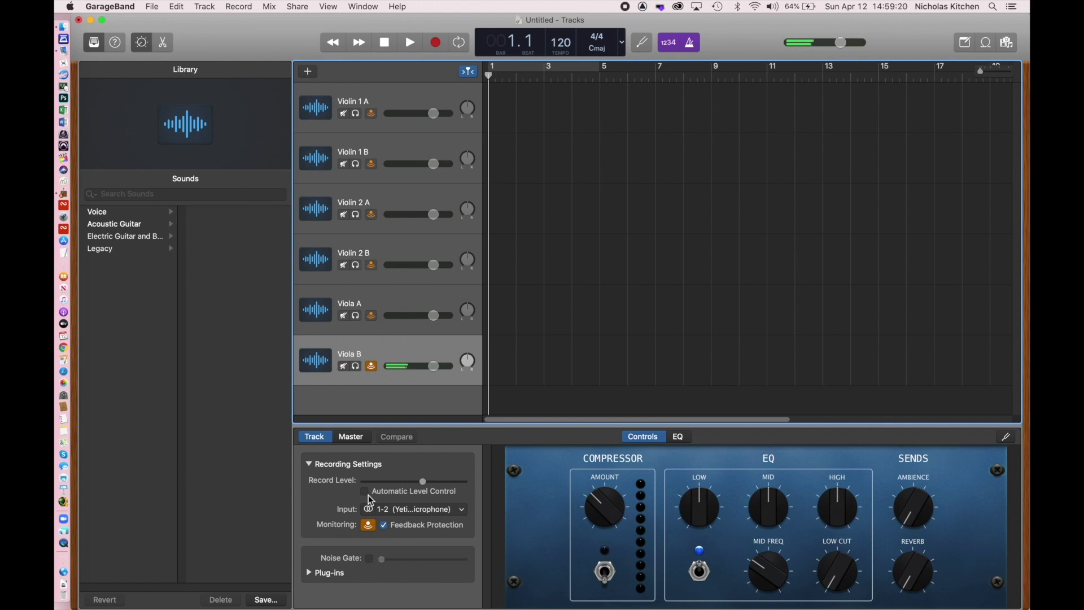
click(384, 525)
click(388, 327)
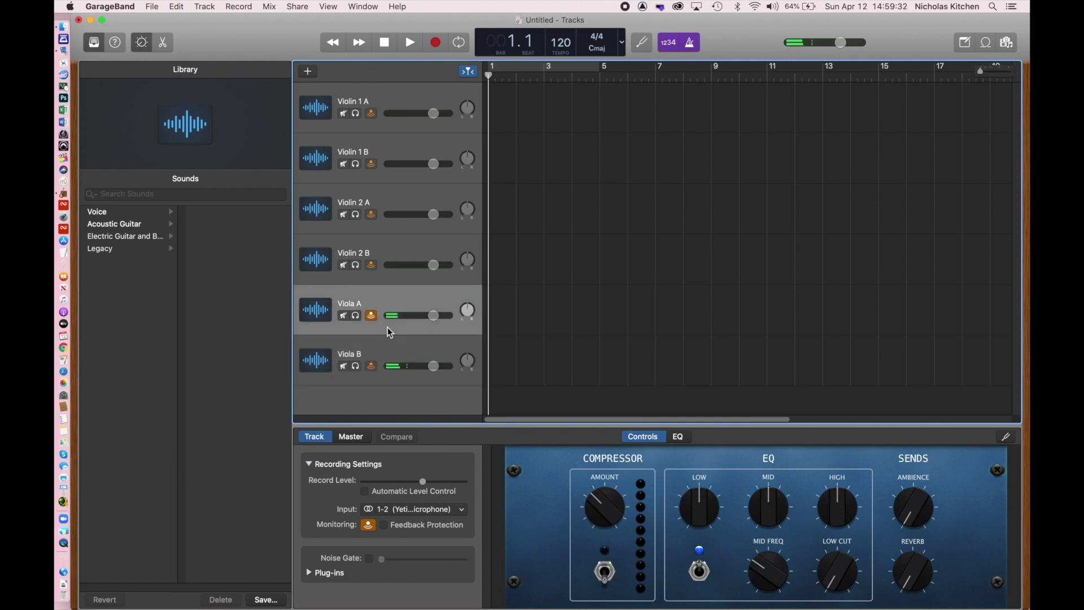
click(397, 278)
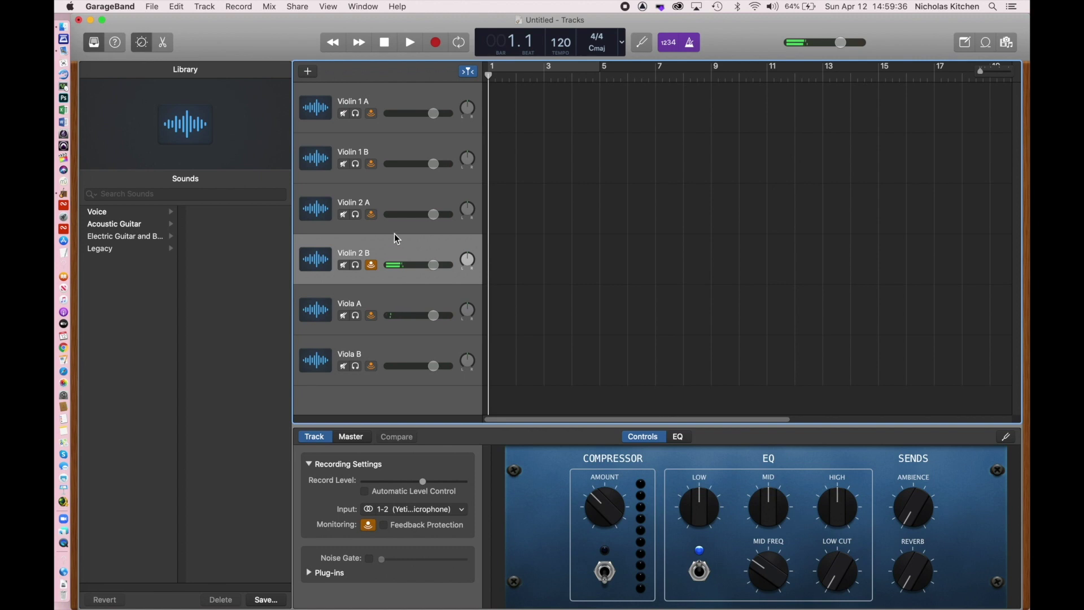
click(395, 232)
click(394, 180)
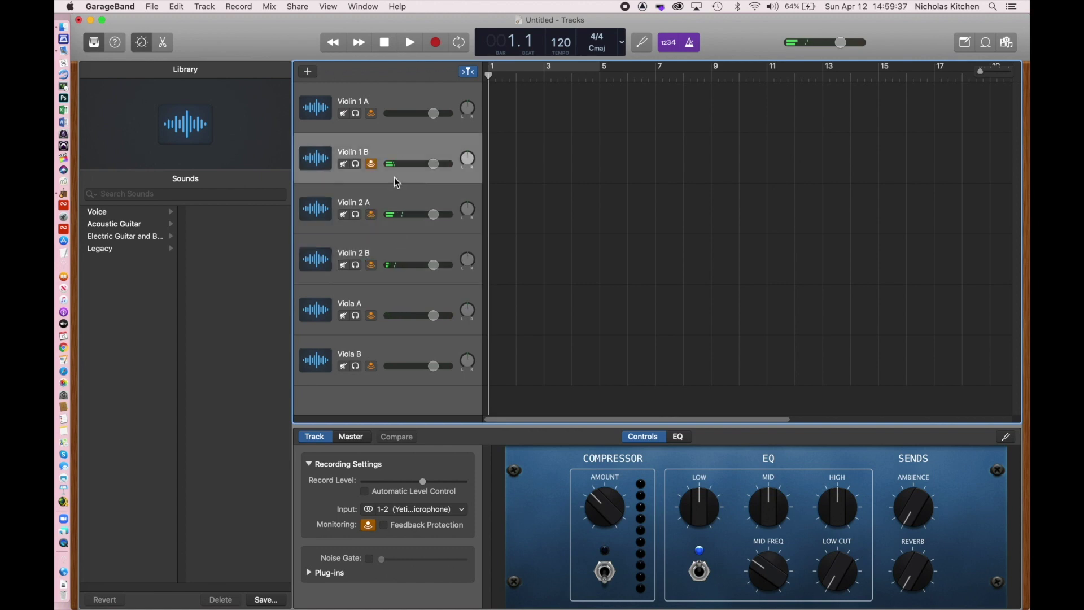
click(391, 127)
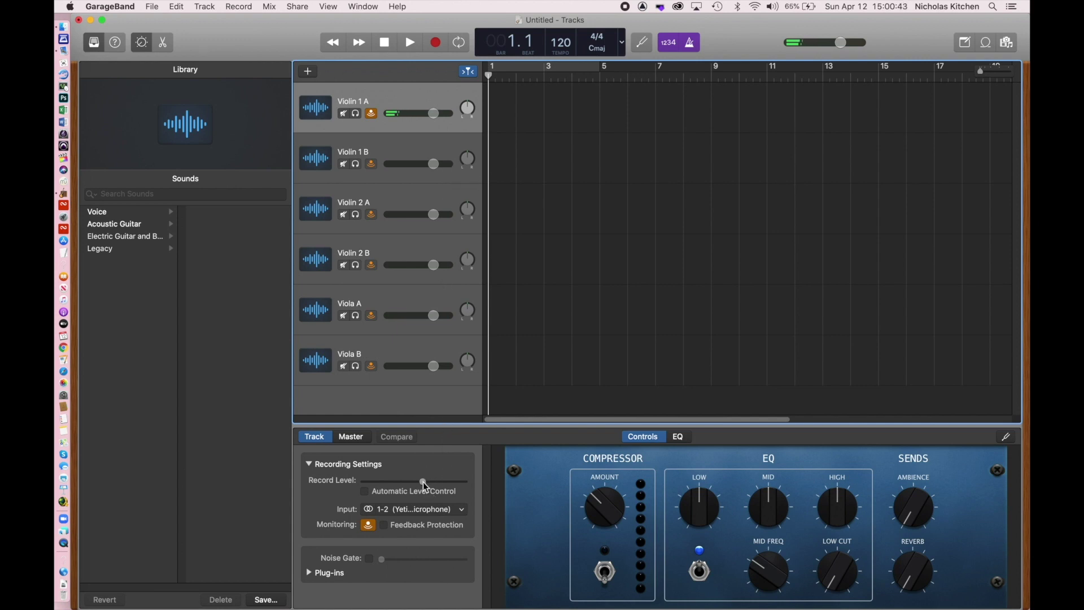
- Nudge the Violin 1 A Record Level slider slightly lower
drag(426, 486, 419, 481)
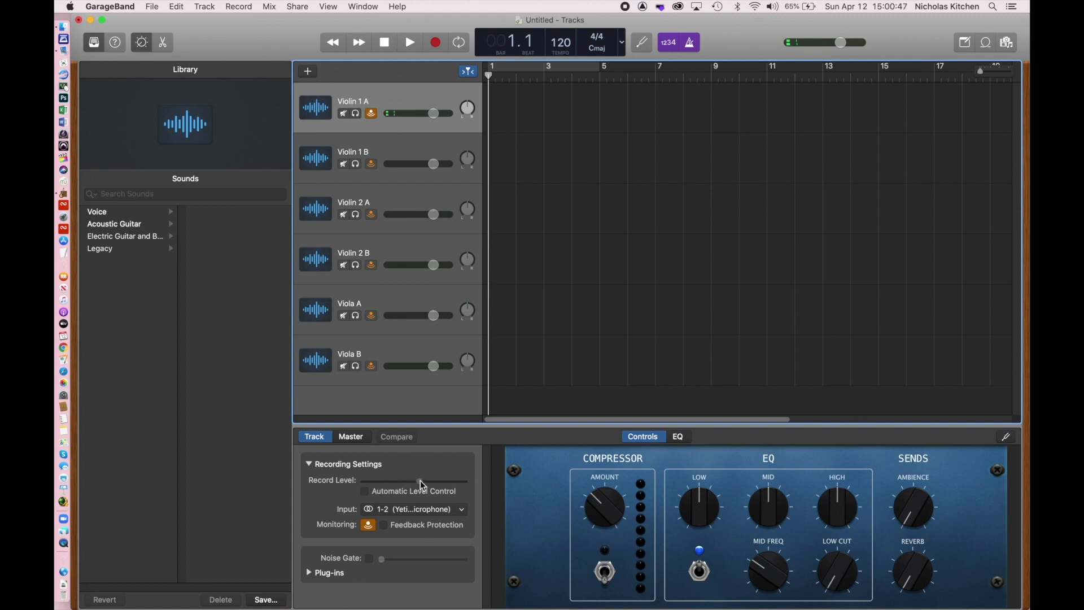
- Turn off the metronome and count-in, and switch the LCD display to Time
click(691, 45)
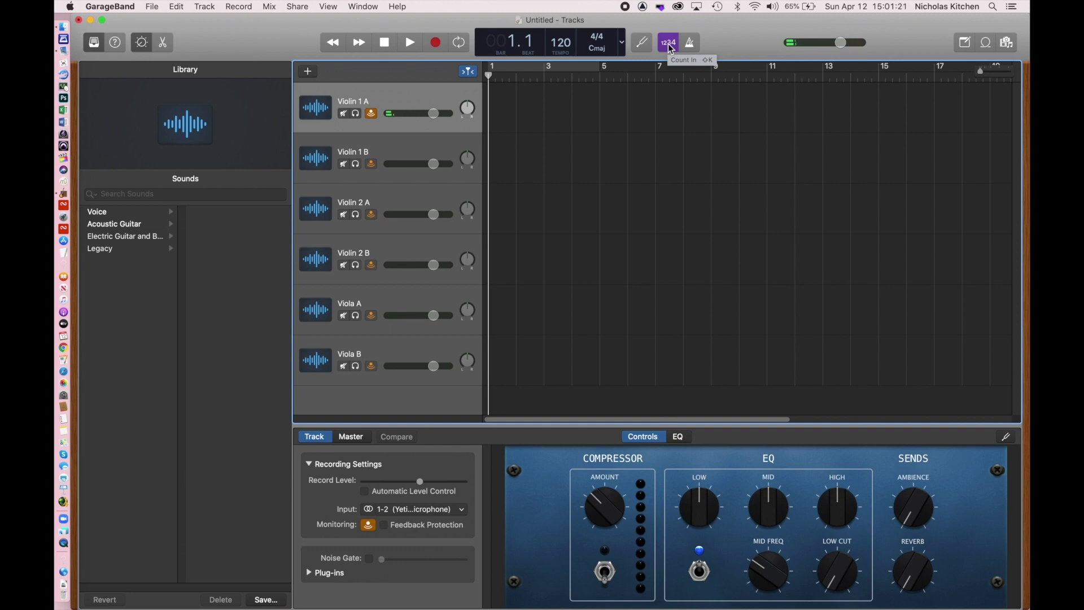
click(671, 49)
click(621, 43)
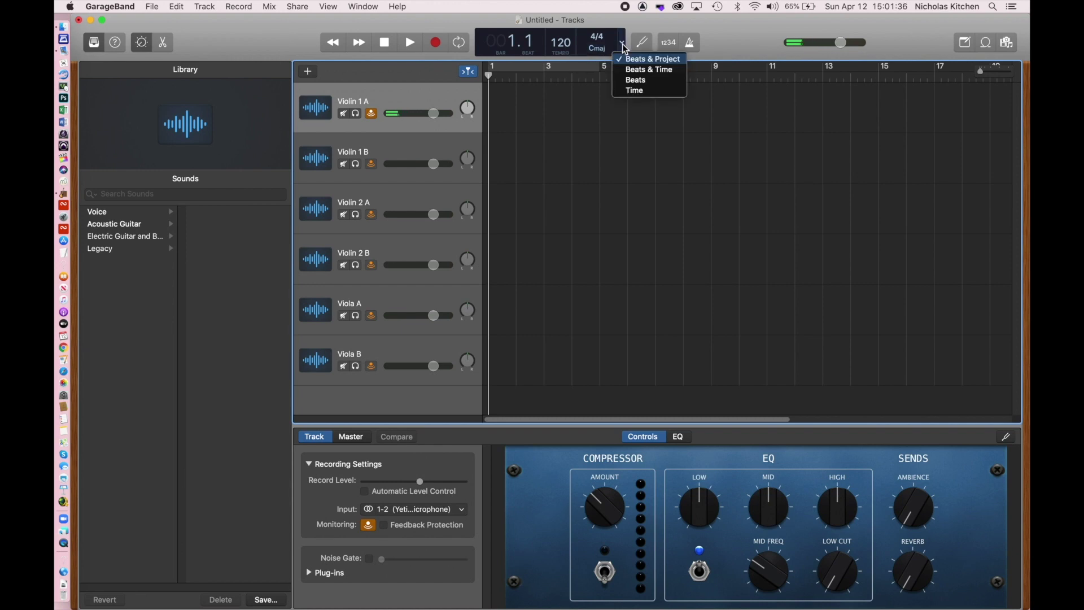
click(629, 91)
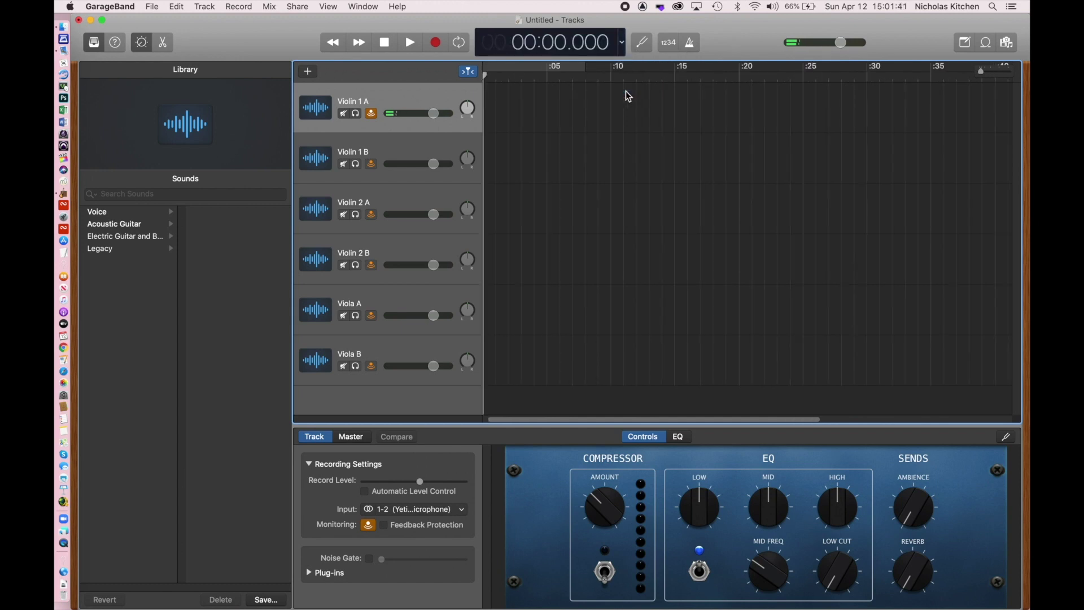
- Close the Smart Controls and Library panels
click(141, 43)
click(94, 44)
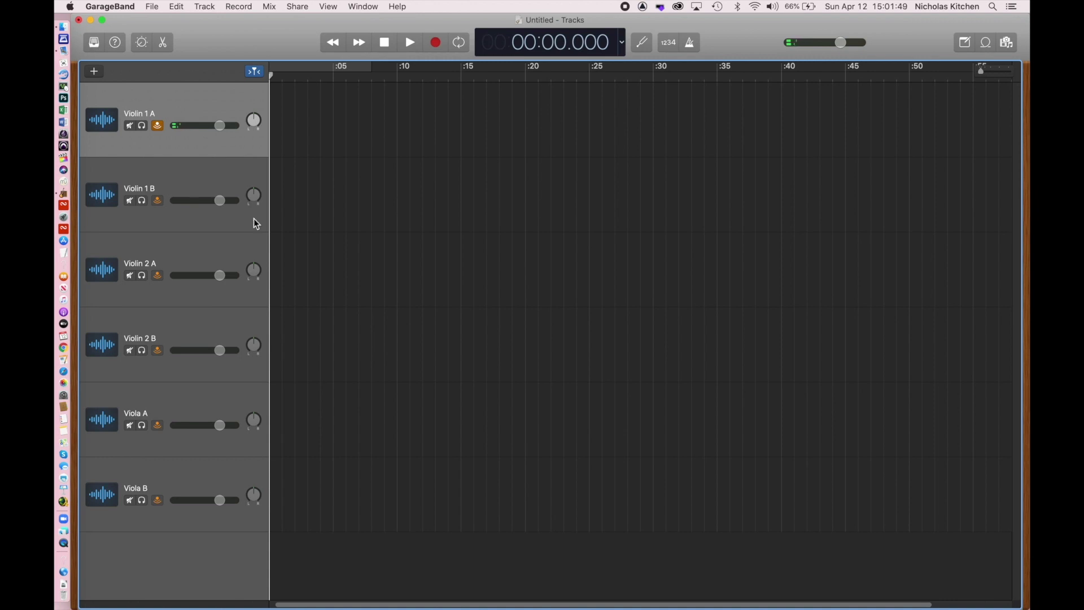